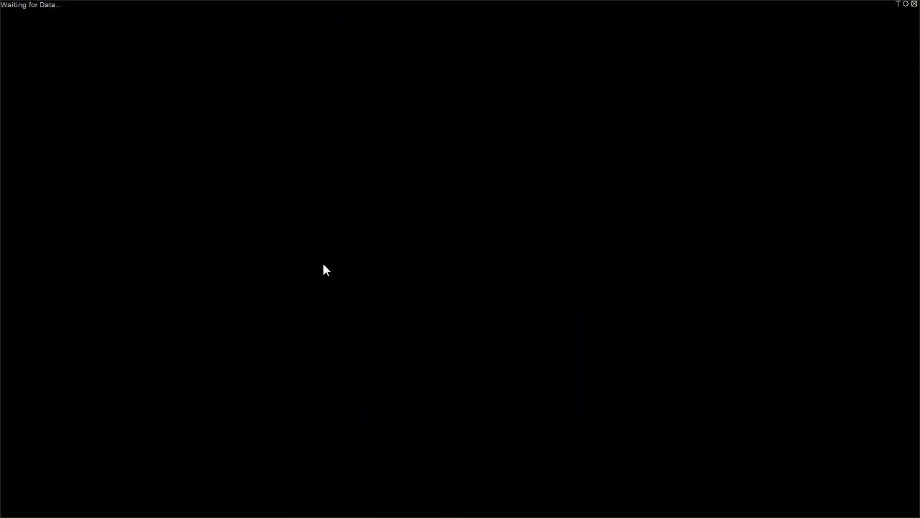
Compare the EURUSD chart at 30-minute, 60-minute and 5-minute intervals in turn
text(30)
key(Return)
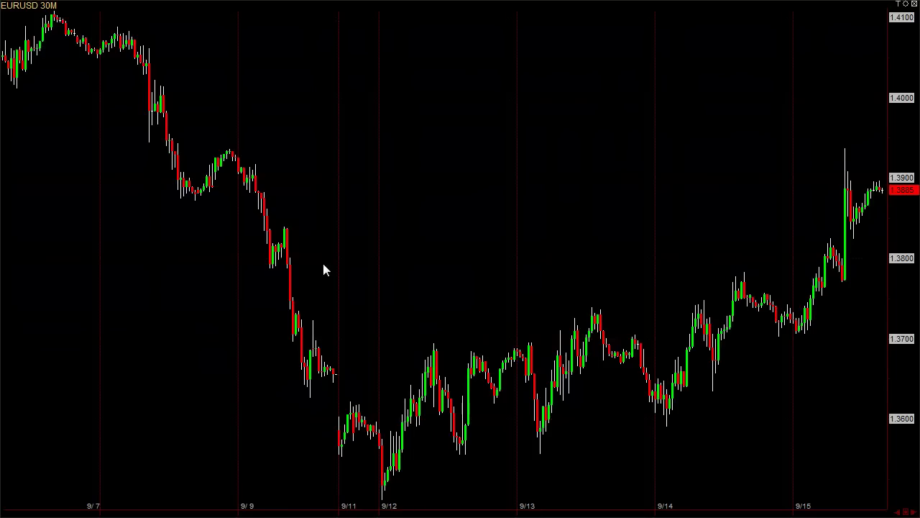
text(60)
key(Return)
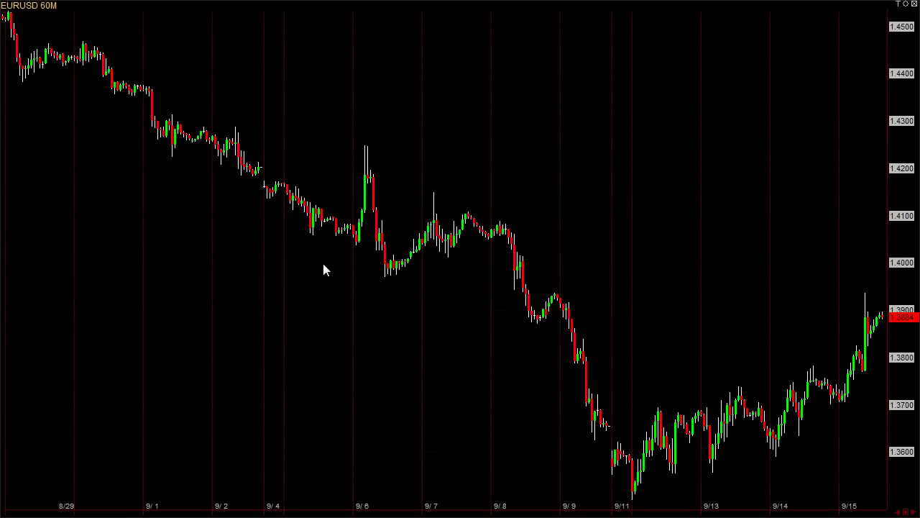
text(5)
key(Return)
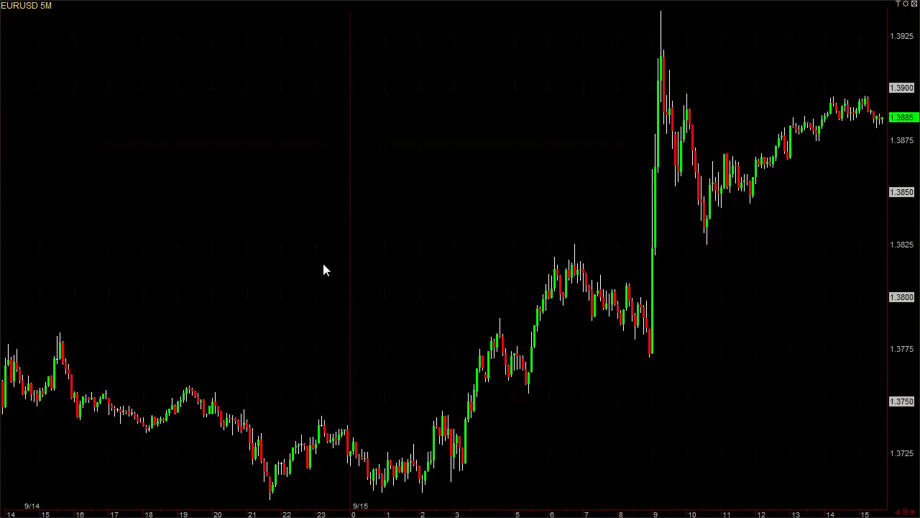
Switch the EURUSD chart to 6R range bars and draw two trend lines along the swings between 9:00 and 9:30 on 9/15
text(6R)
key(Return)
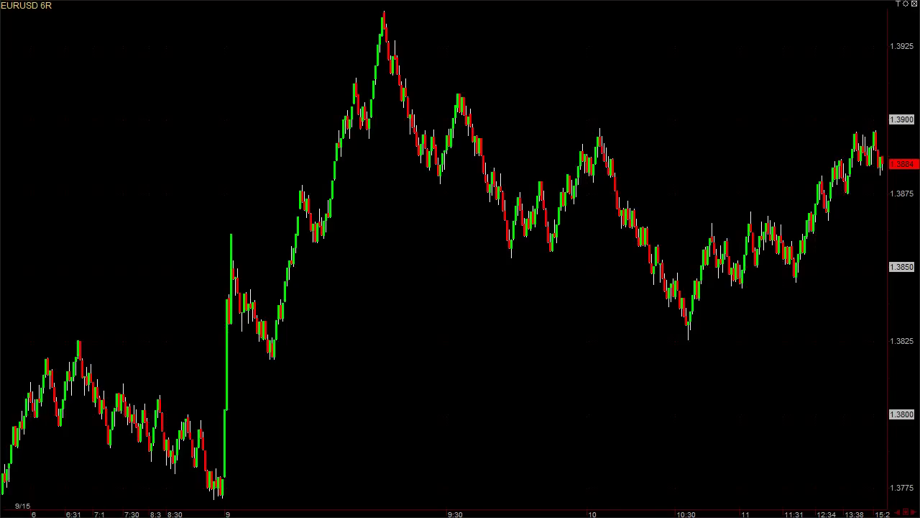
drag(304, 505, 519, 488)
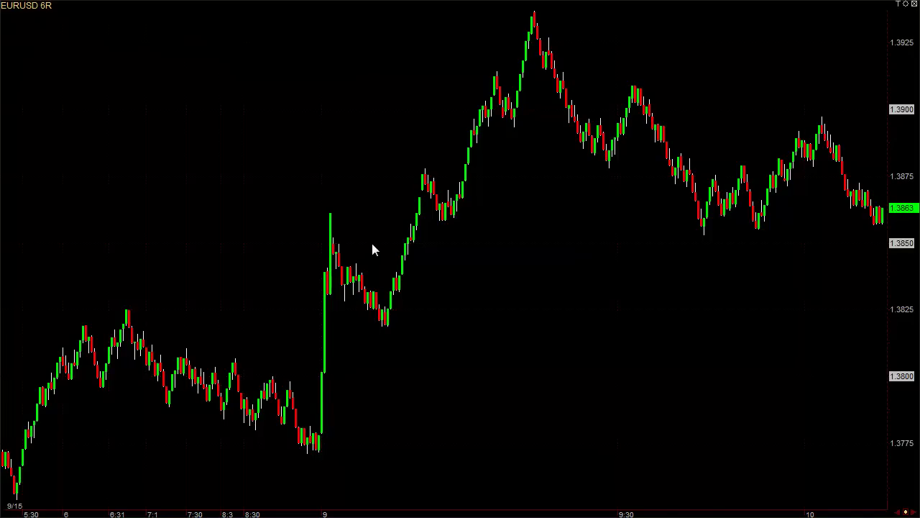
mouse_move(366, 298)
drag(328, 214, 401, 322)
drag(599, 178, 649, 75)
Set EURUSD to the 5-minute interval and add the ATR script with start time 3:00, end time 12:00 and Use Times enabled
text(5m)
key(Return)
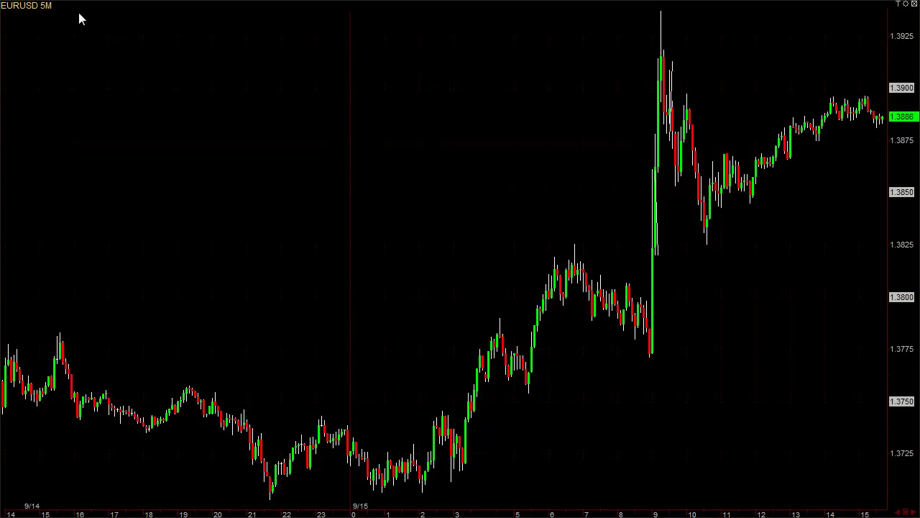
right_click(426, 41)
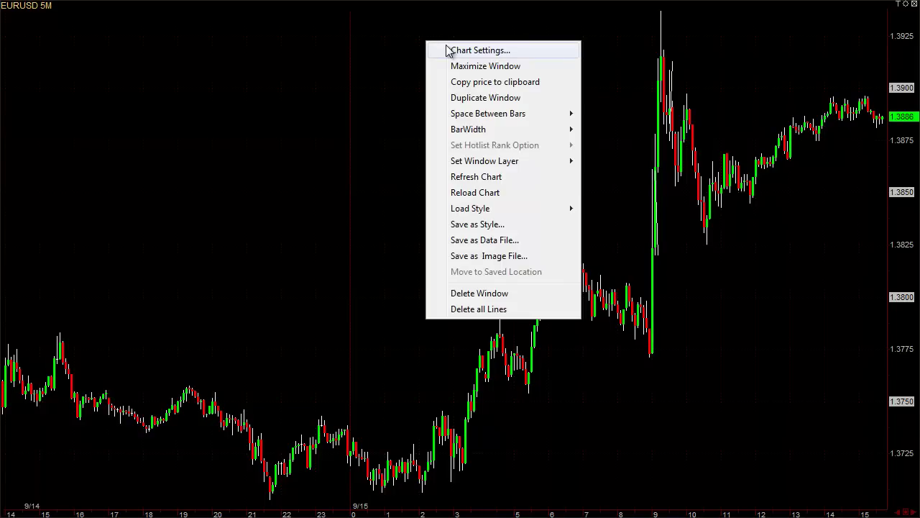
click(480, 50)
click(289, 132)
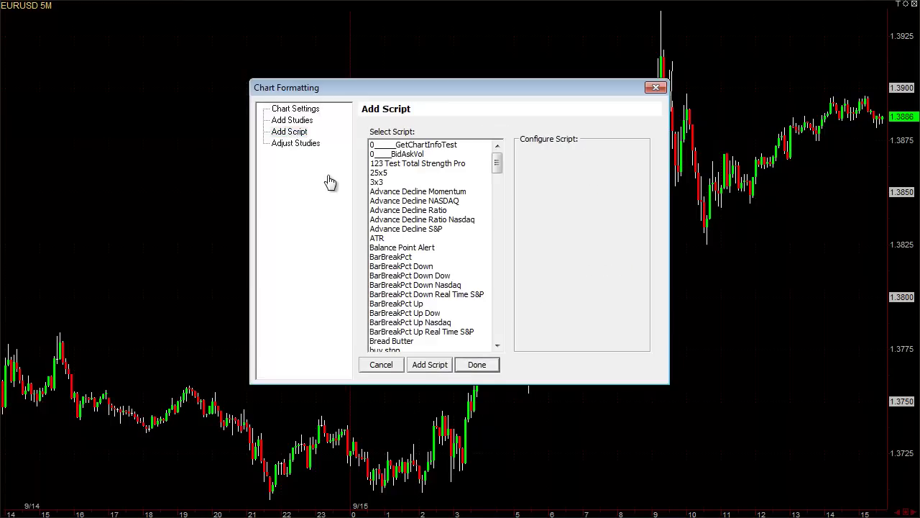
click(378, 238)
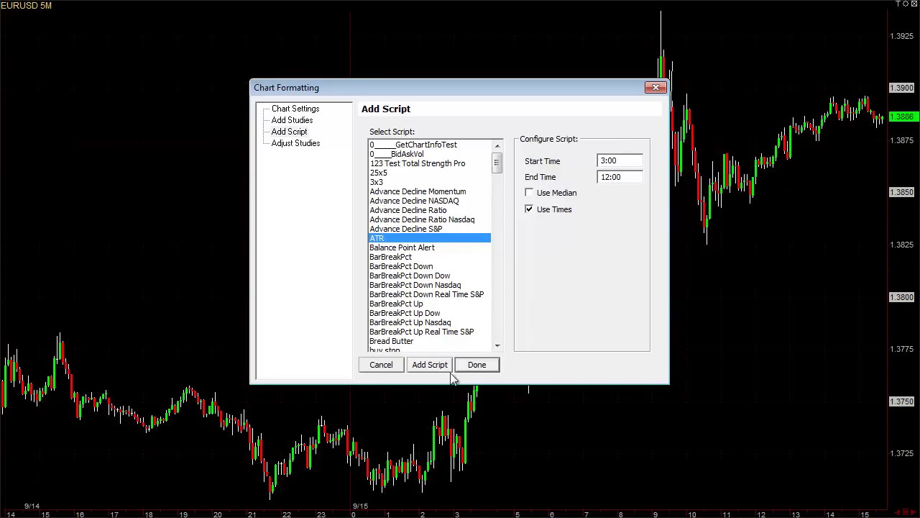
click(429, 364)
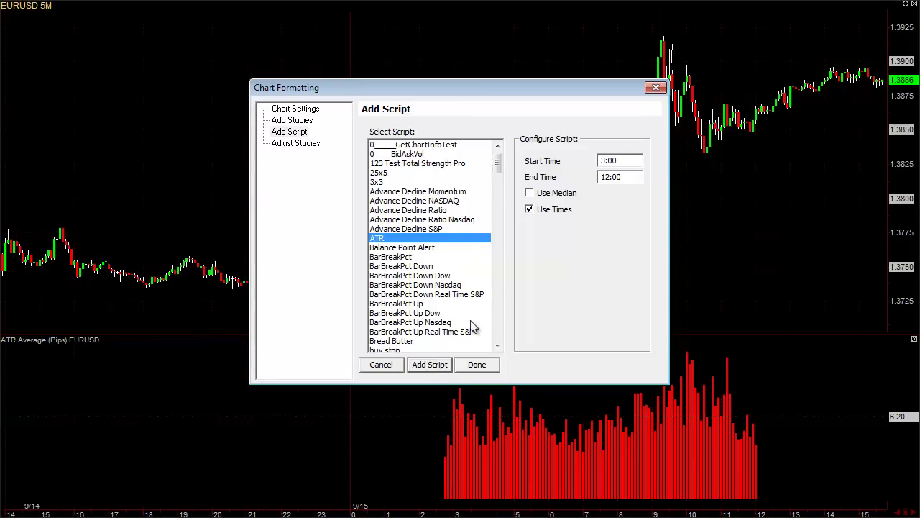
Add a second ATR script with Use Median enabled and close the chart formatting dialog
click(530, 193)
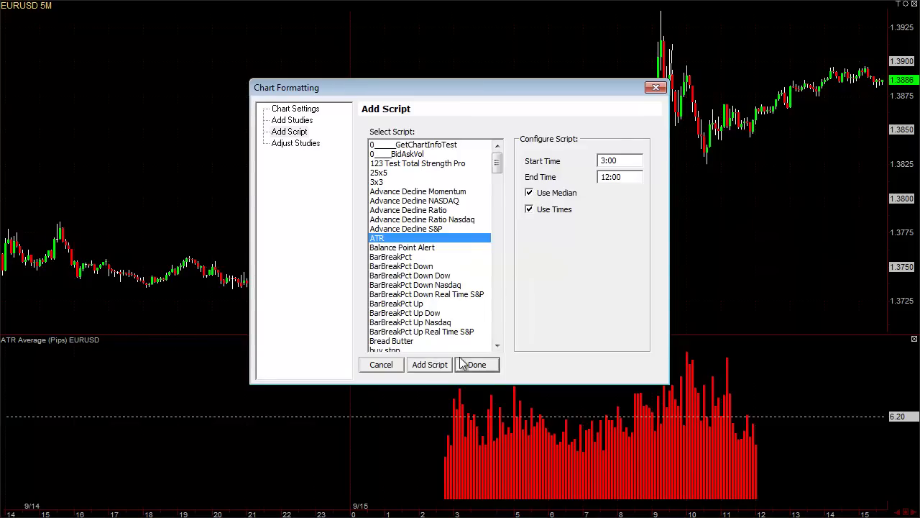
click(431, 365)
click(379, 365)
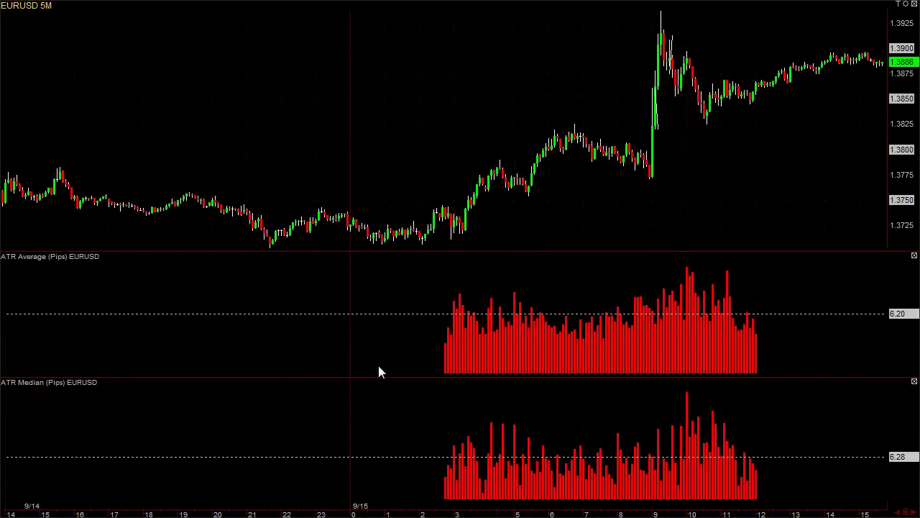
scroll(380, 294, up, 2)
scroll(341, 308, up, 1)
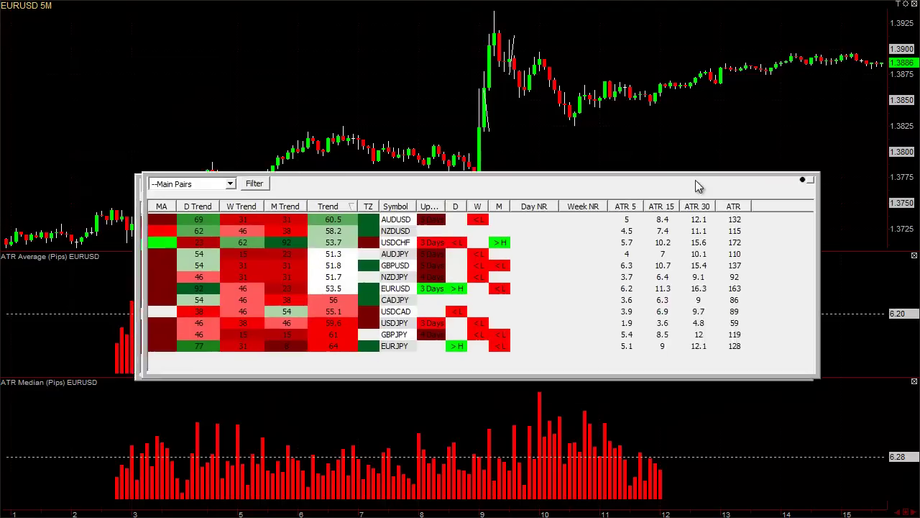
Check the inactive ATR 2m and ATR 60m scripts available as Main Pairs list columns, closing the column settings without changes
drag(695, 180, 694, 124)
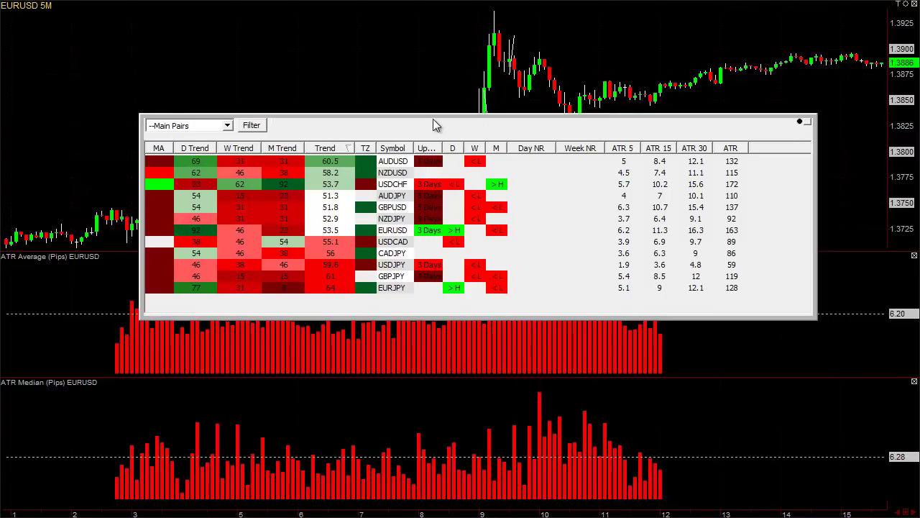
right_click(432, 231)
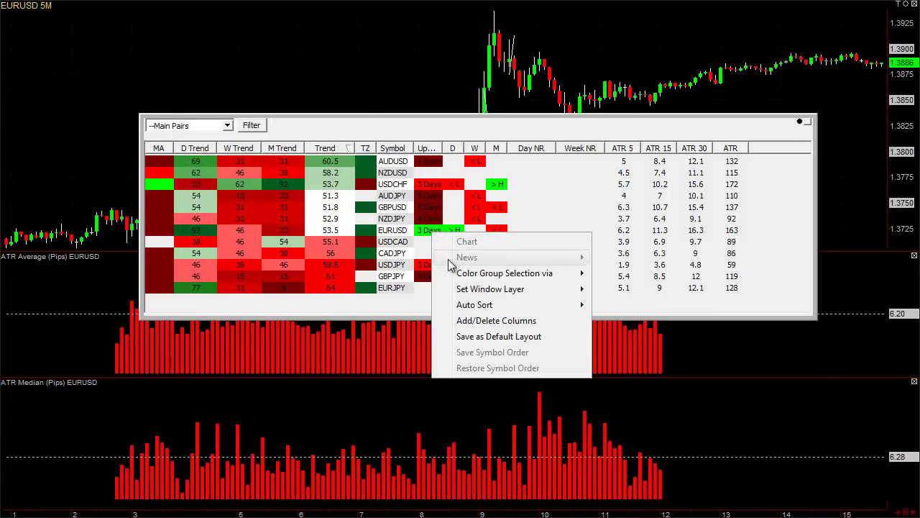
click(486, 321)
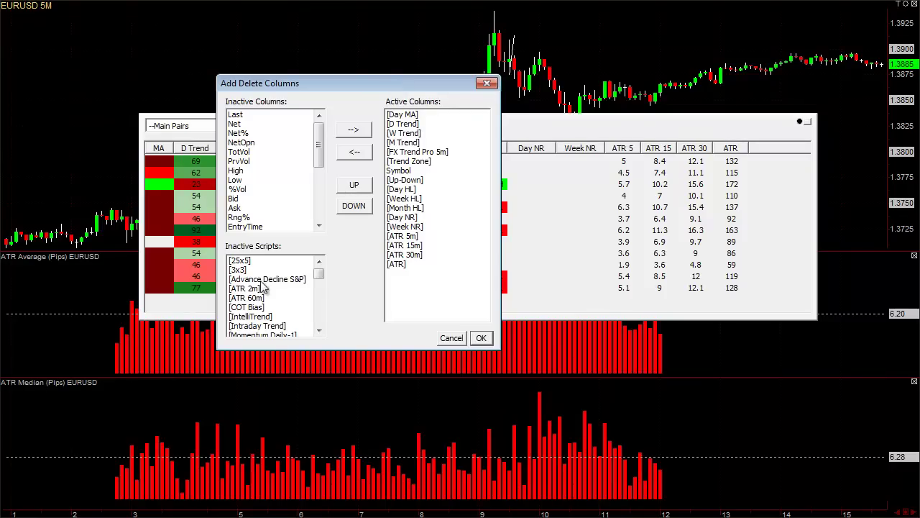
click(242, 289)
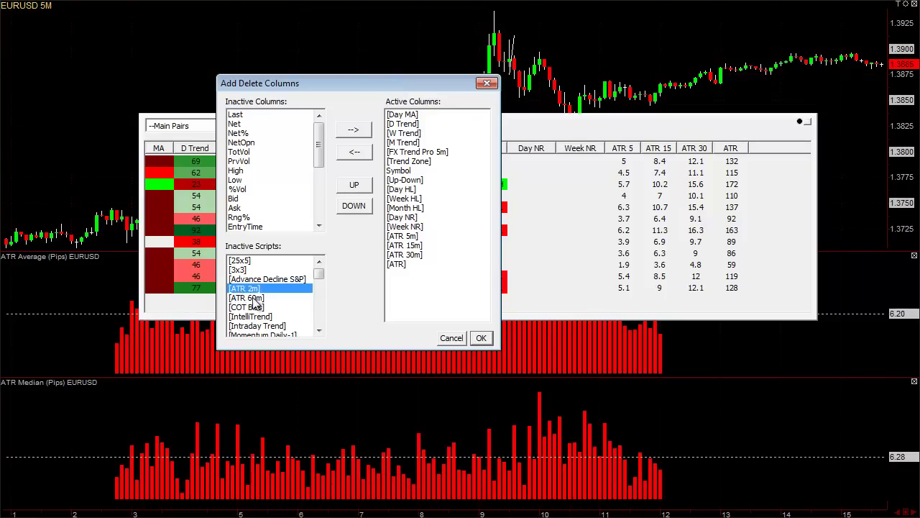
click(253, 298)
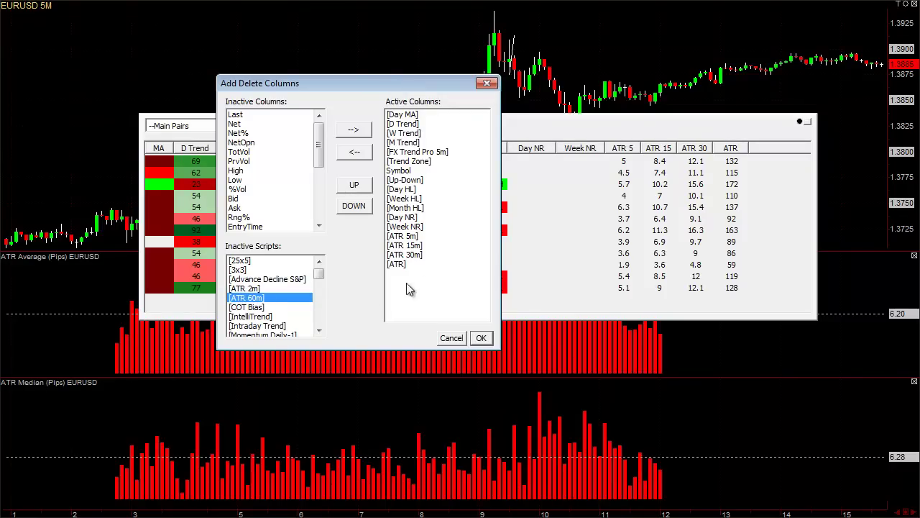
click(451, 338)
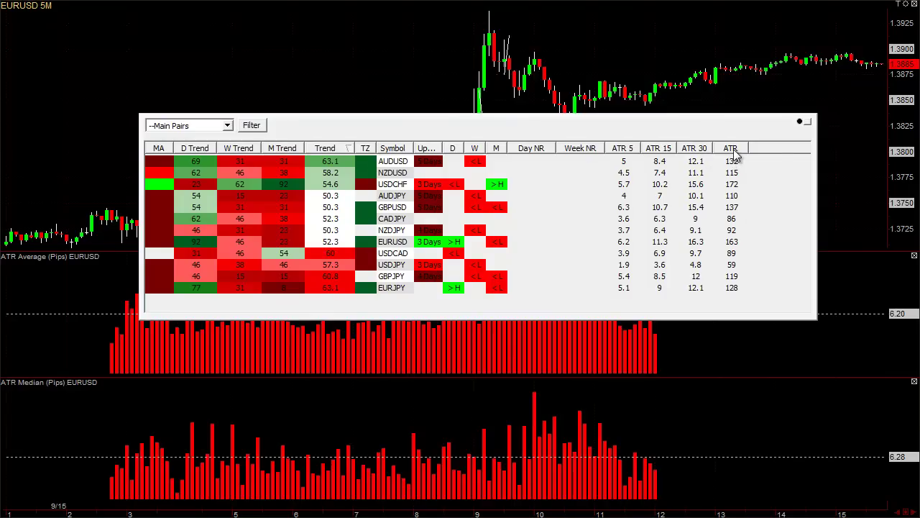
Sort the Main Pairs list by daily ATR from highest to lowest, and then alphabetically by symbol
click(733, 150)
click(734, 149)
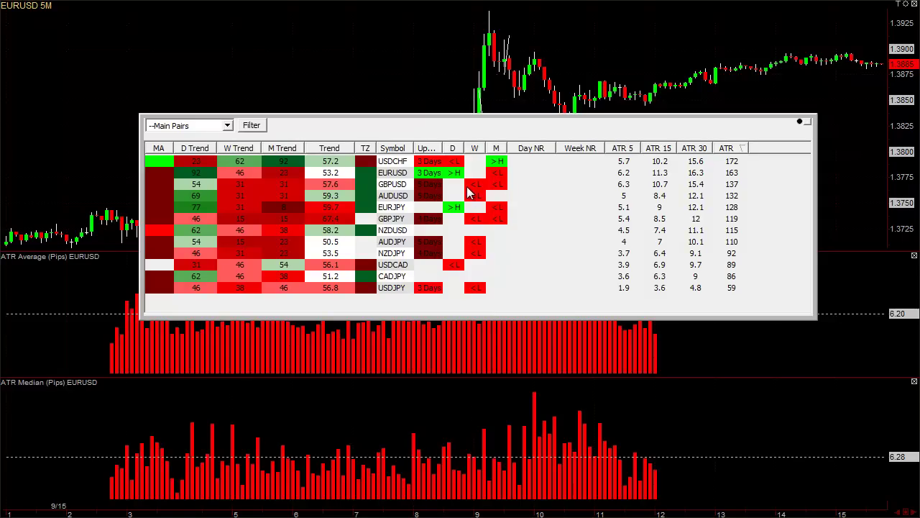
click(400, 148)
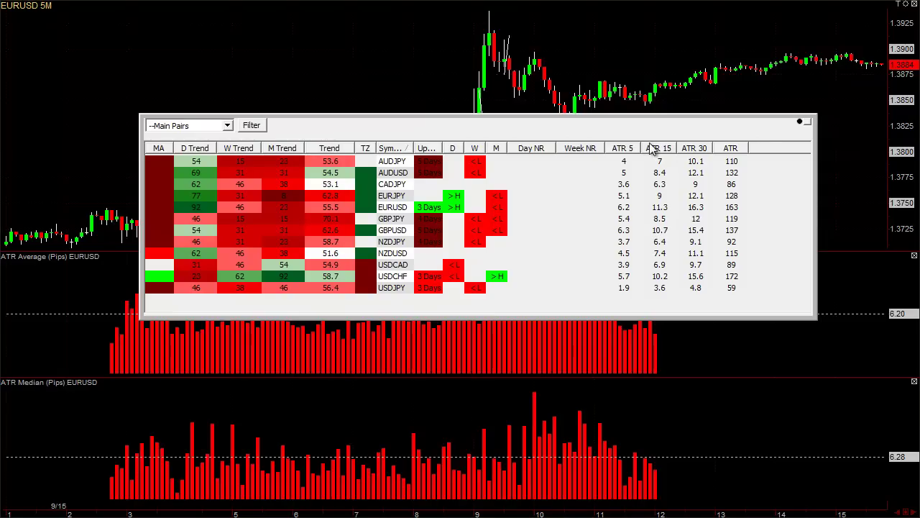
drag(649, 144, 0, 57)
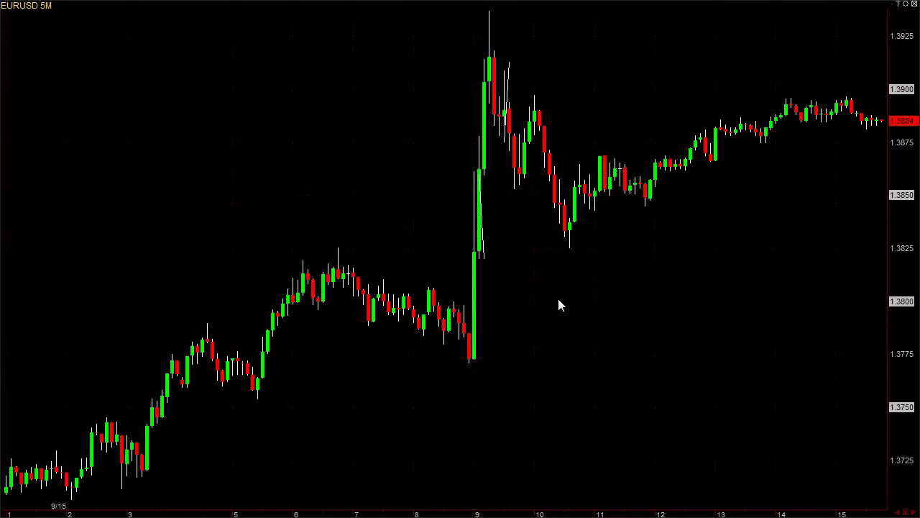
Change the chart to GBPJPY with 8R range bars
text(GBPJPY)
key(Return)
text(8R)
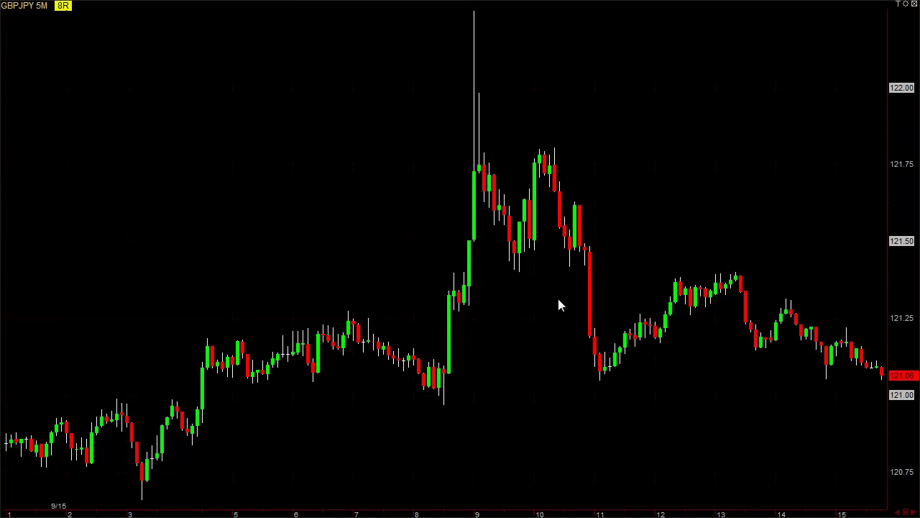
key(Return)
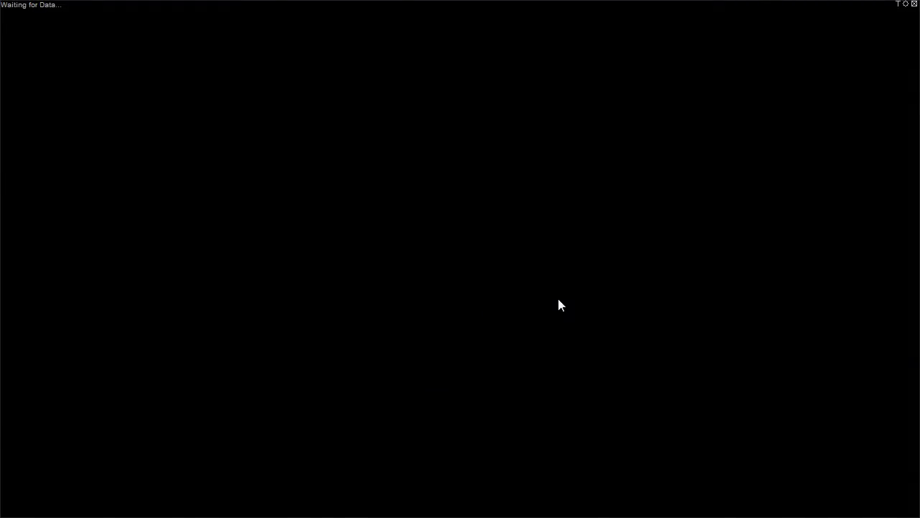
Inspect the price and time data of the GBPJPY bars just before the 9:00 spike on 9/15
drag(370, 511, 504, 508)
scroll(460, 467, left, 5)
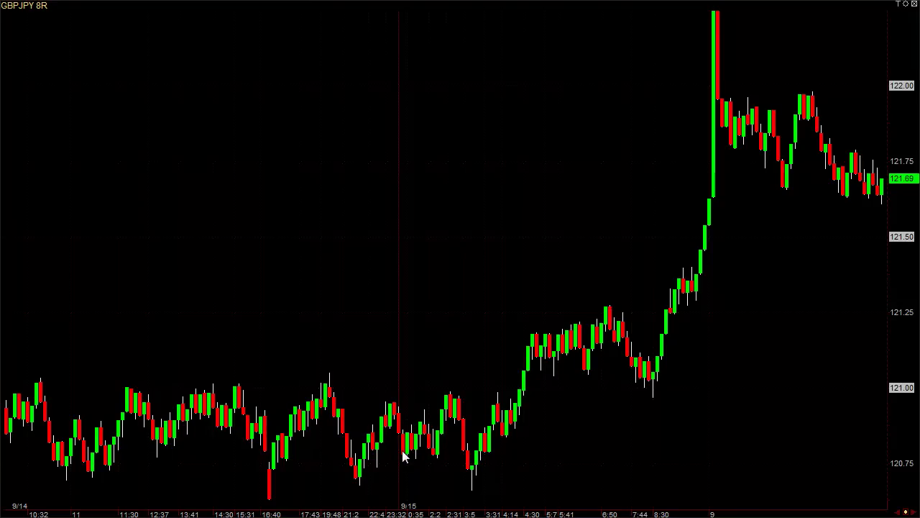
scroll(616, 346, right, 2)
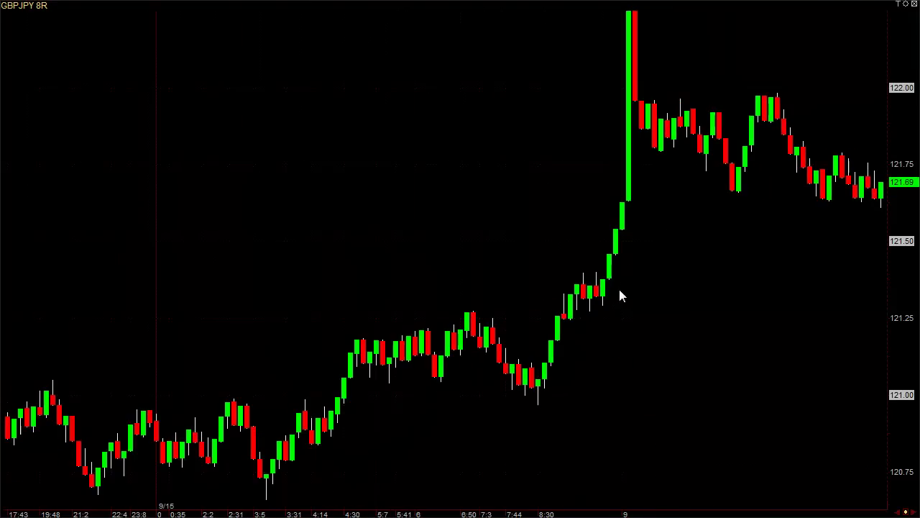
click(609, 271)
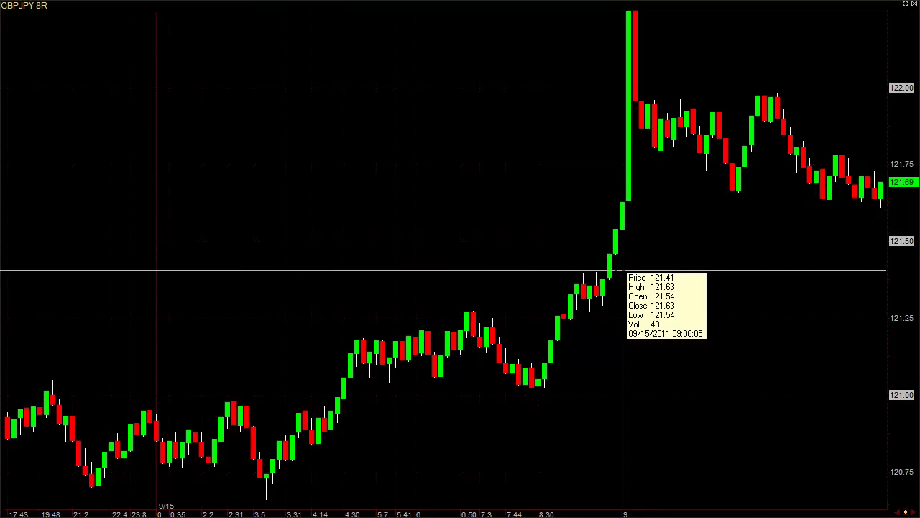
click(624, 270)
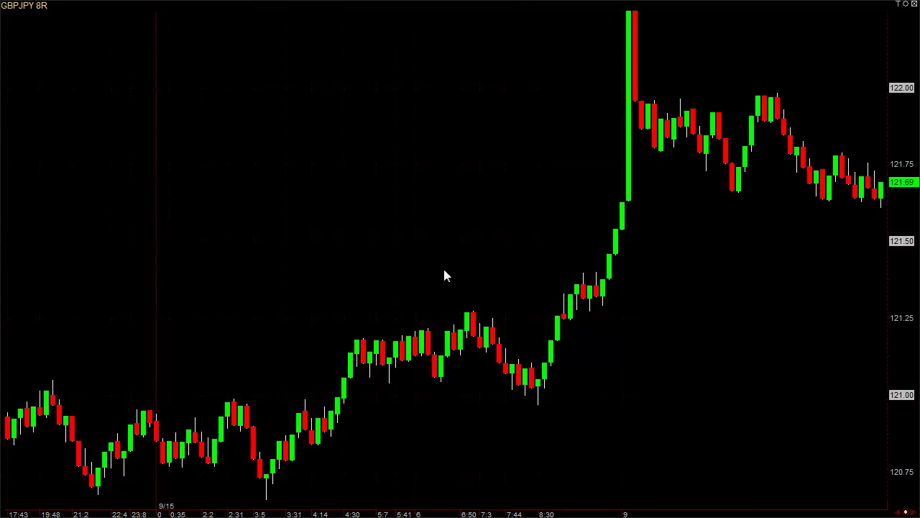
Draw a descending line over the GBPJPY pullback before 8:30, upper and lower range lines before the spike, and a short line at the second peak
middle_click(464, 316)
drag(453, 284, 541, 383)
drag(557, 276, 623, 277)
drag(564, 309, 608, 309)
drag(750, 128, 797, 124)
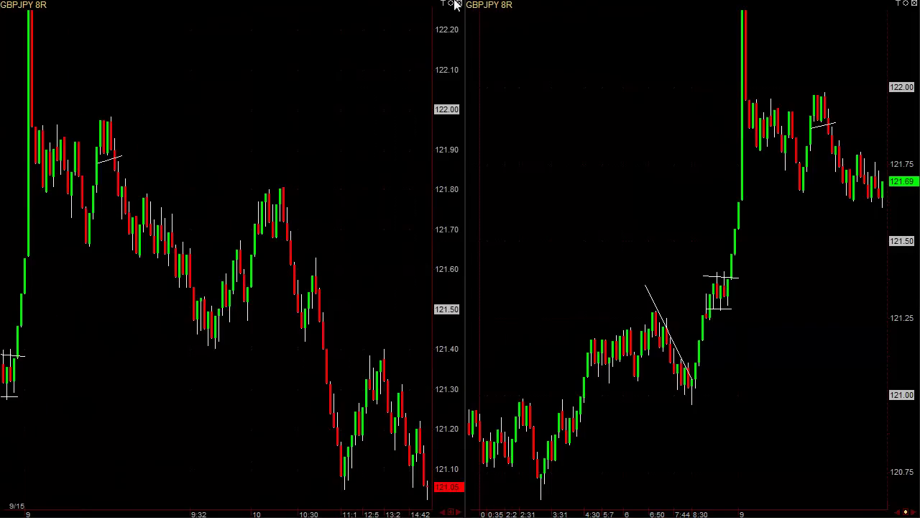
Link the two GBPJPY charts with the green color group and show one of them at the 5M interval
click(451, 4)
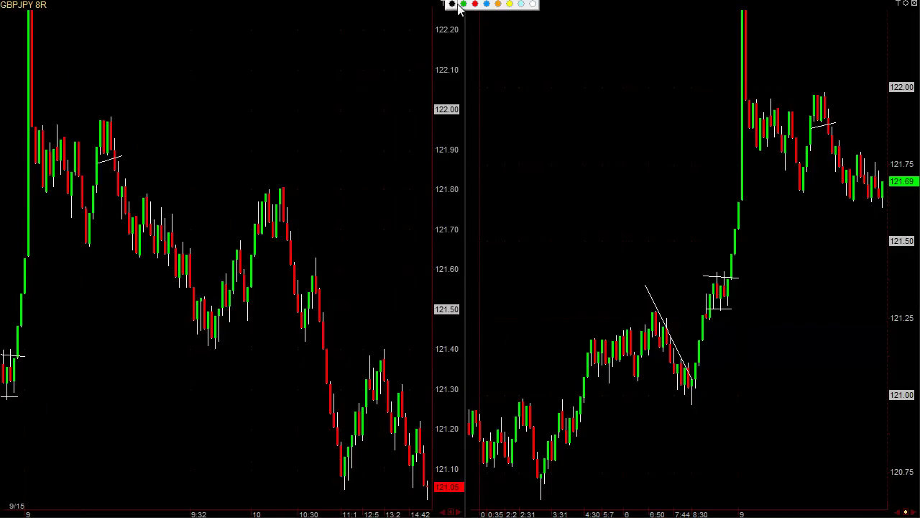
click(467, 7)
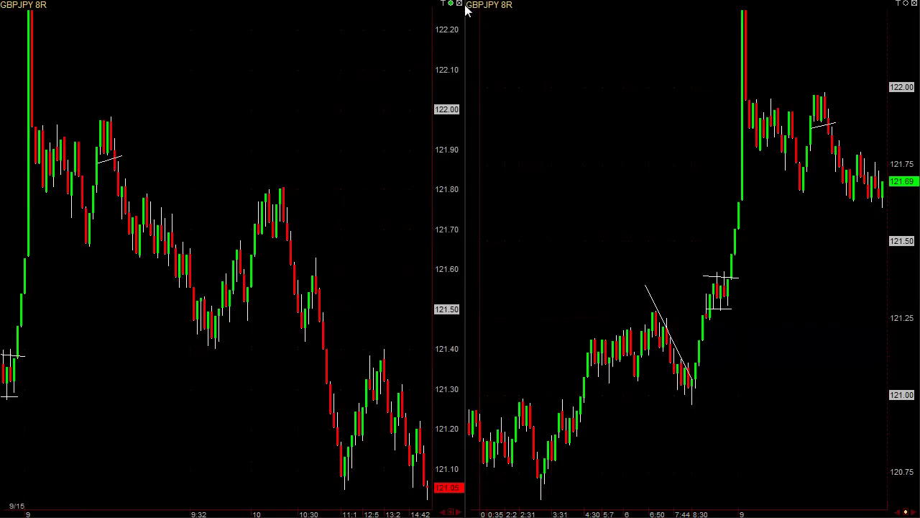
click(906, 4)
click(451, 4)
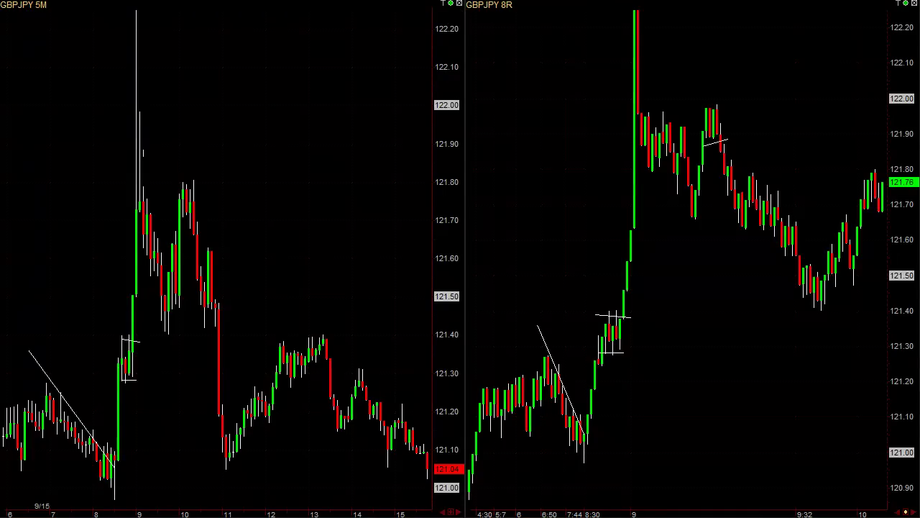
Toggle the workstation's lock and scroll the linked 5M and 8R GBPJPY charts back together to the 9:00 spike on 9/15
mouse_move(352, 7)
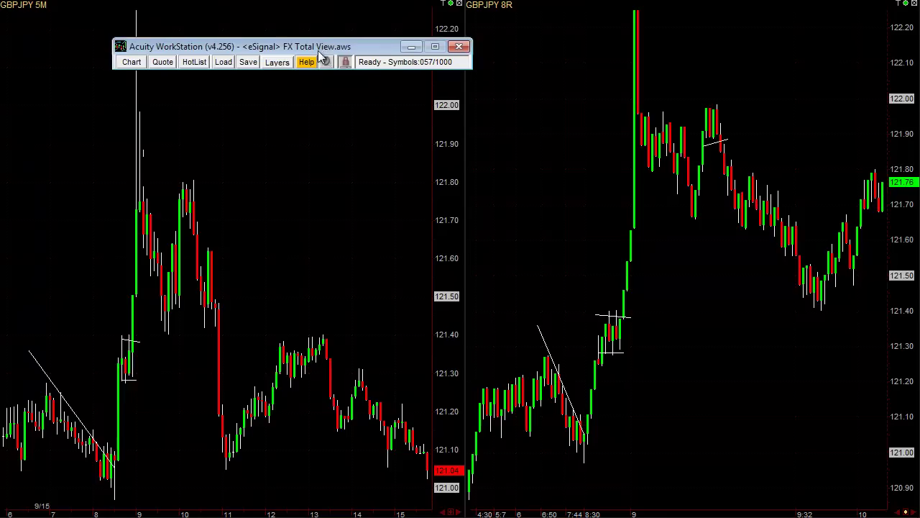
click(345, 62)
middle_click(365, 288)
scroll(790, 493, up, 7)
scroll(866, 496, up, 6)
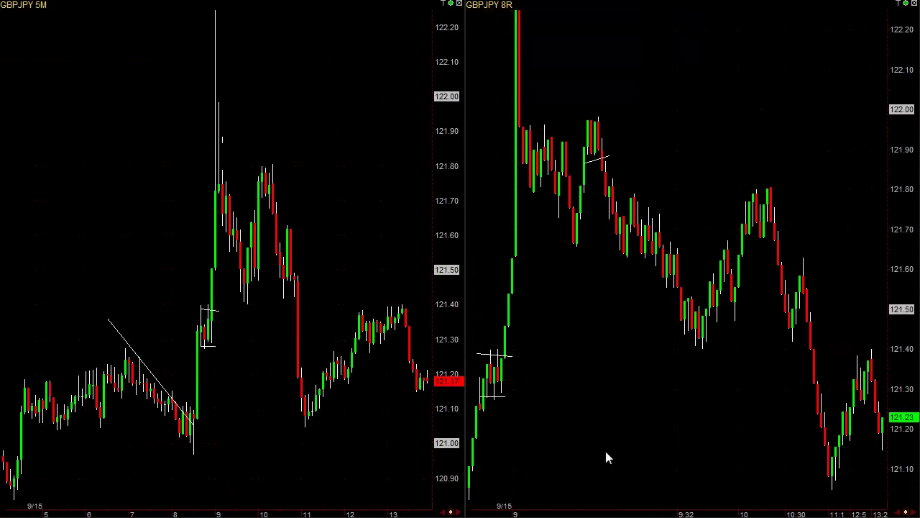
scroll(306, 510, up, 15)
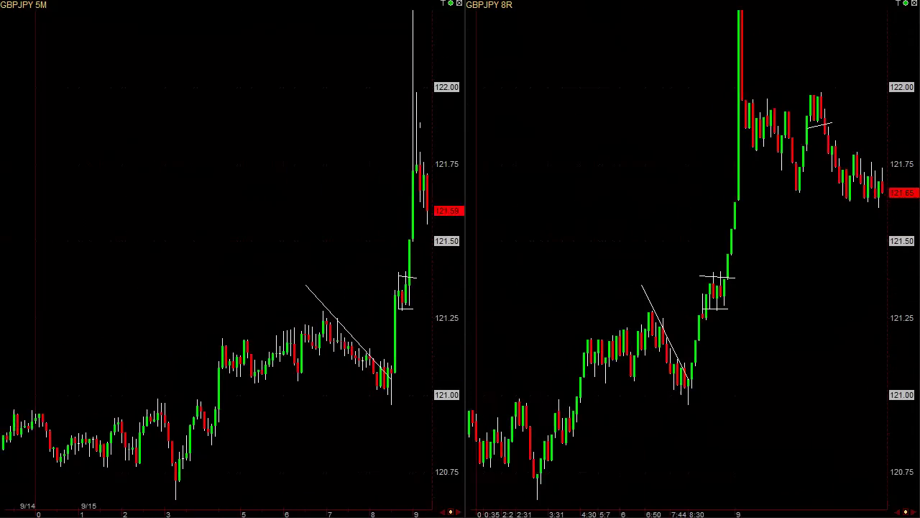
Switch the linked GBPJPY charts to EURUSD, keeping the 5M interval on one and using 6R range bars on the other
scroll(306, 509, up, 3)
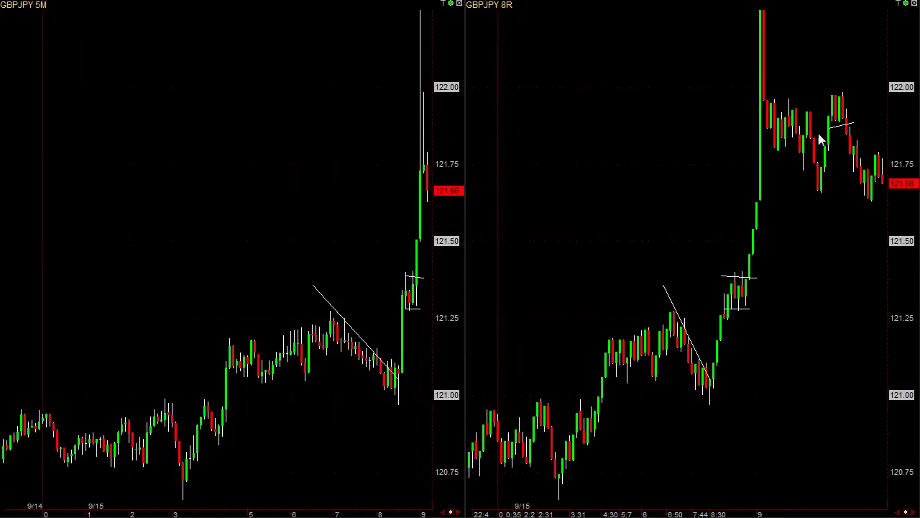
scroll(313, 137, up, 2)
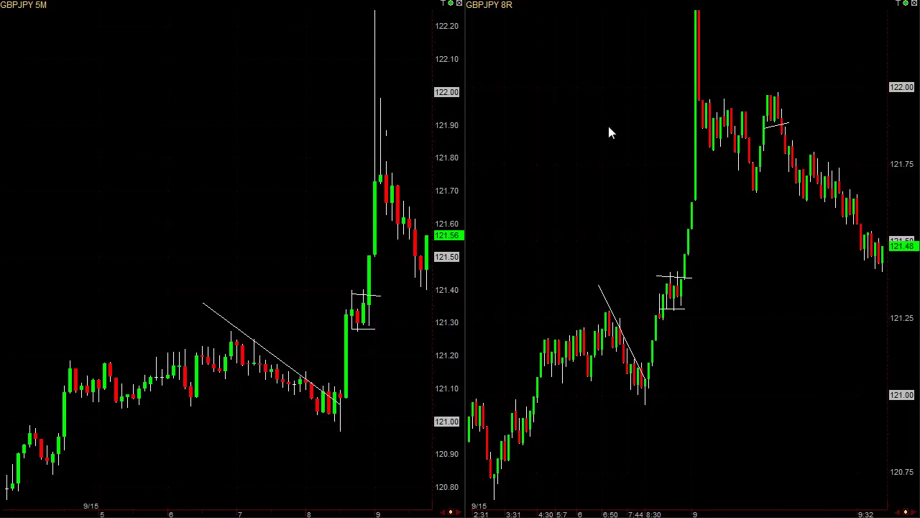
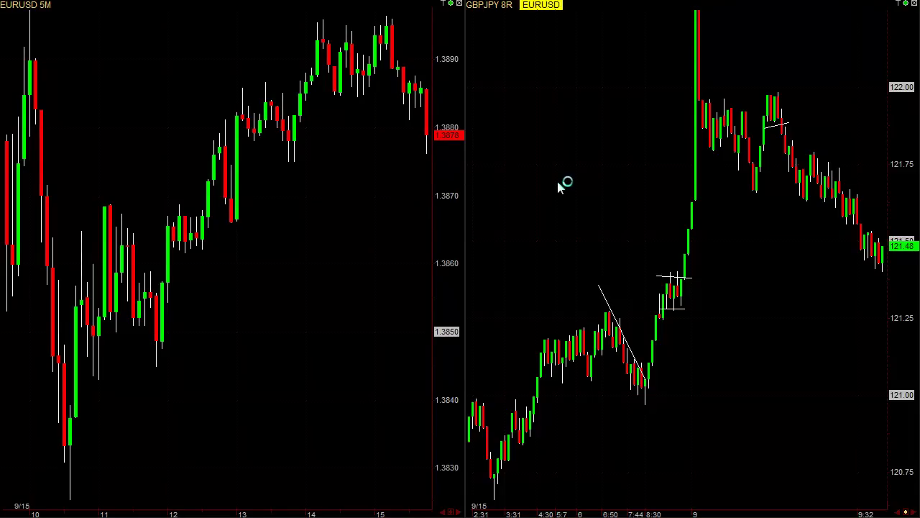
text(6R)
key(Return)
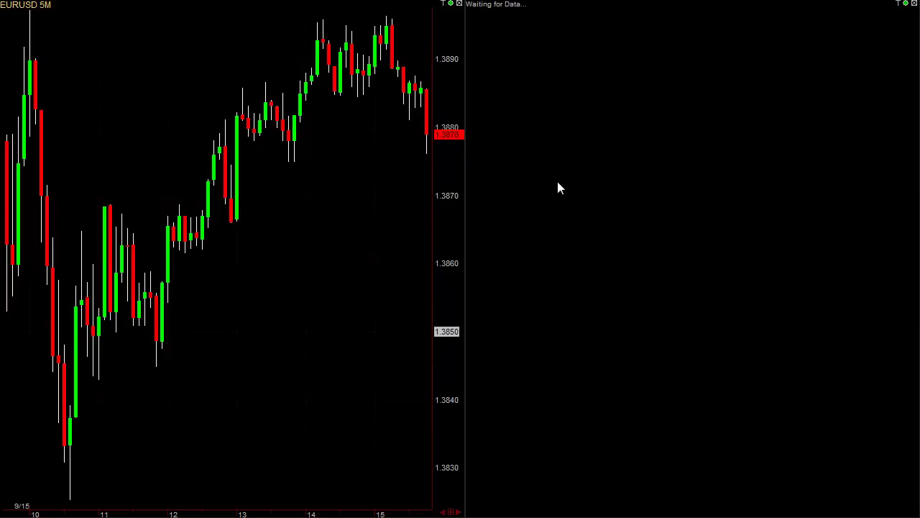
right_click(677, 409)
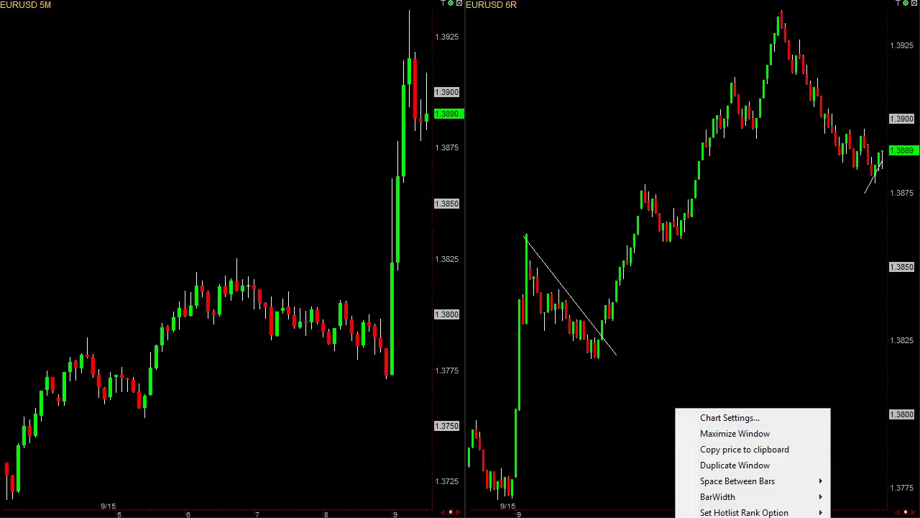
key(Escape)
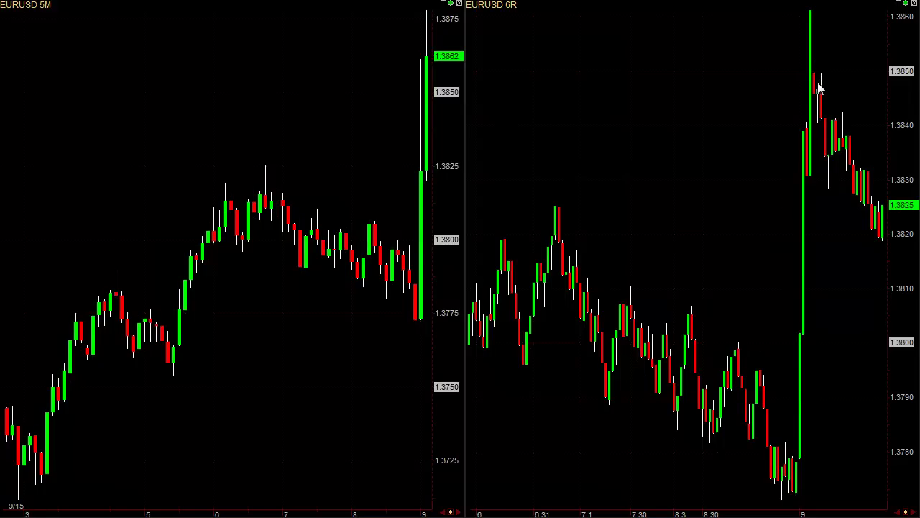
Draw a descending line over the EURUSD 6R pullback after the 9:00 spike and a short horizontal line under its low
click(743, 166)
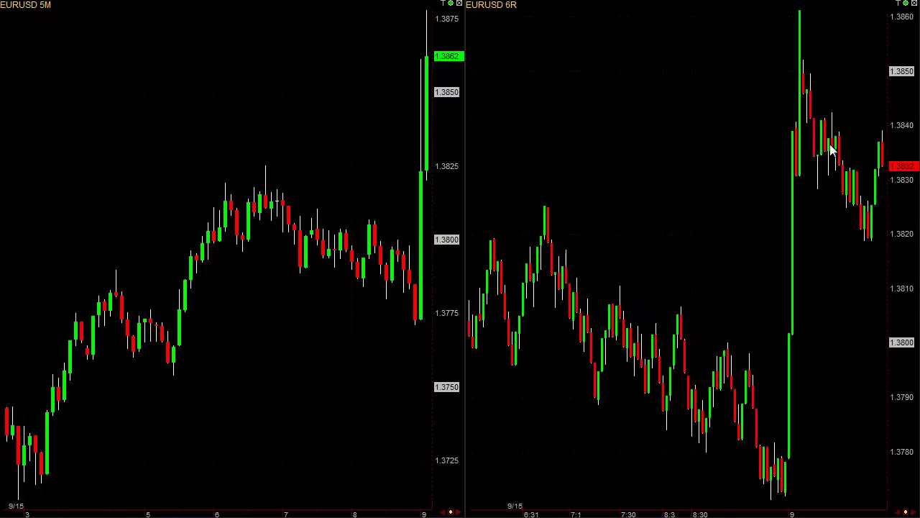
click(817, 102)
click(882, 219)
click(849, 245)
click(883, 244)
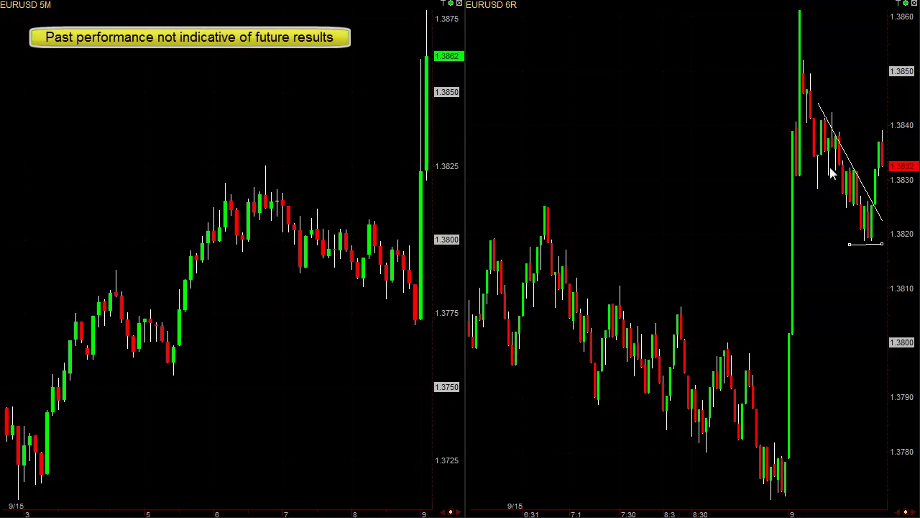
Inspect the price data of the EURUSD 6R bars just after the peak of the rally that follows the pullback
click(794, 178)
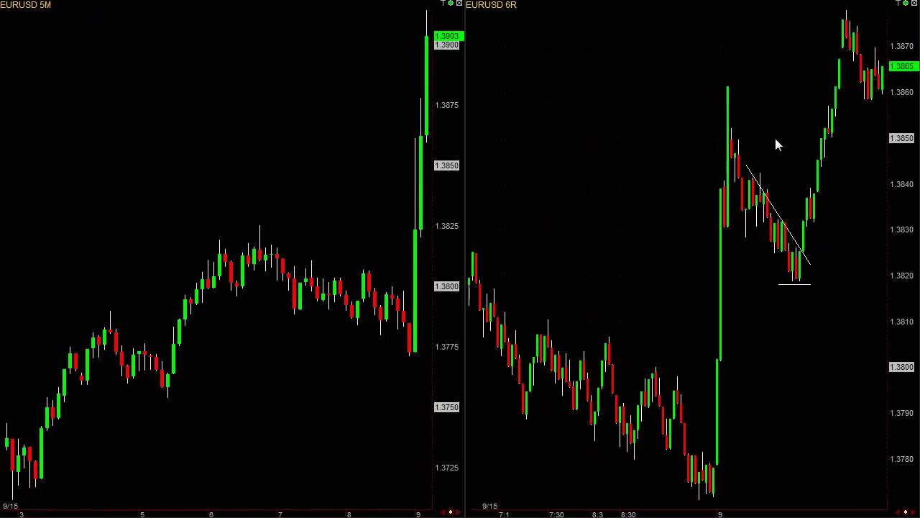
middle_click(881, 35)
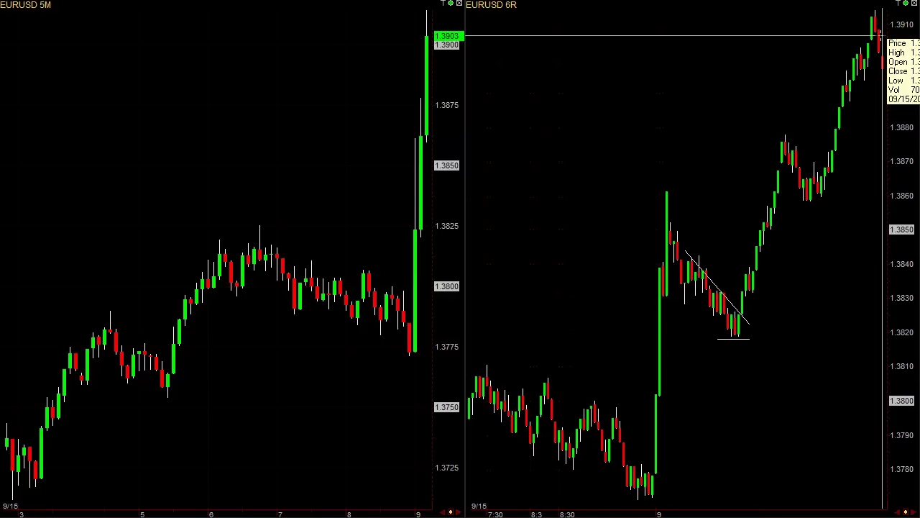
middle_click(881, 34)
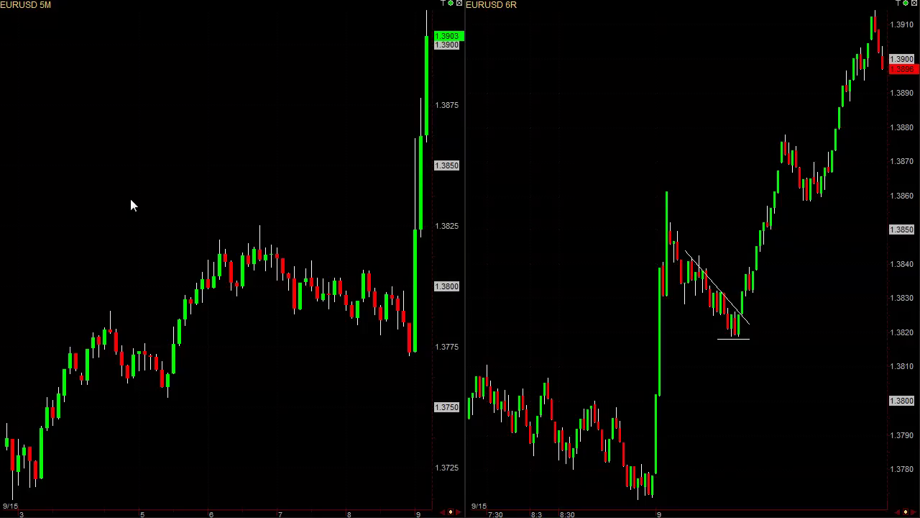
Change the symbol of both the 5M and the 6R chart to EURJPY
text(EURJPY)
key(Return)
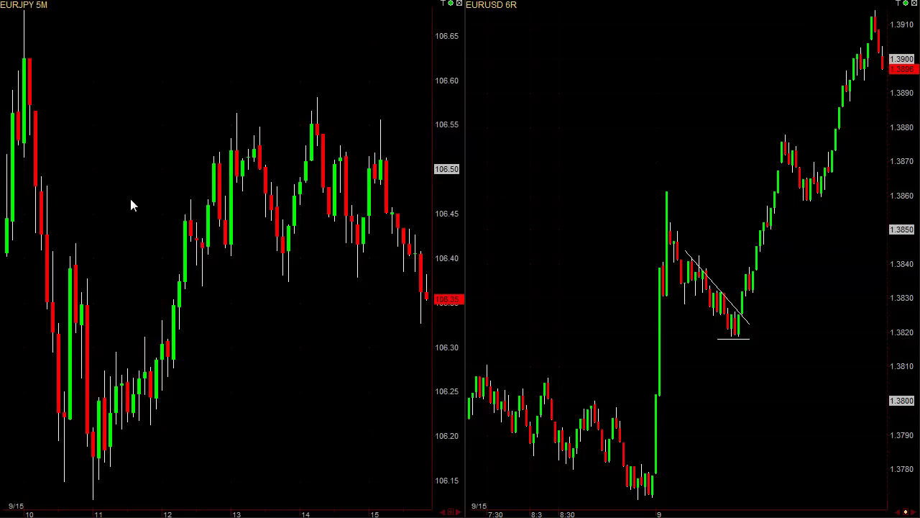
text(EURJPY)
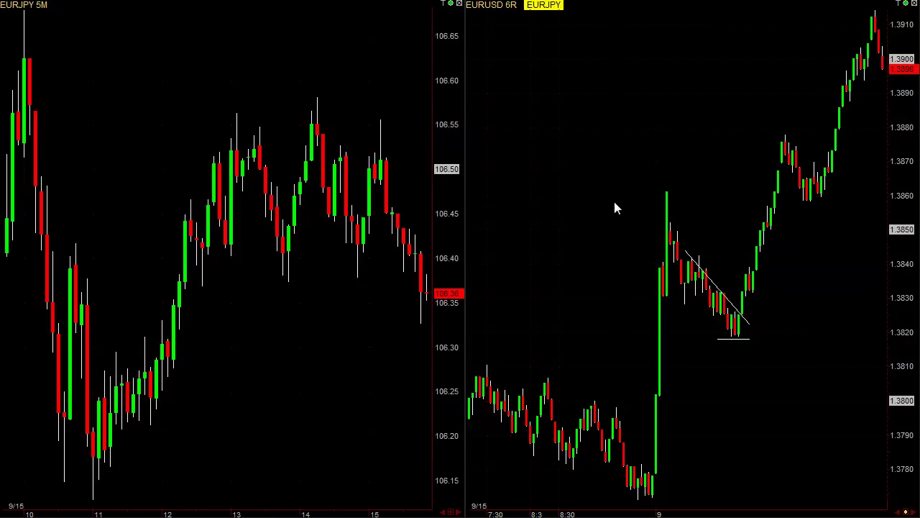
key(Return)
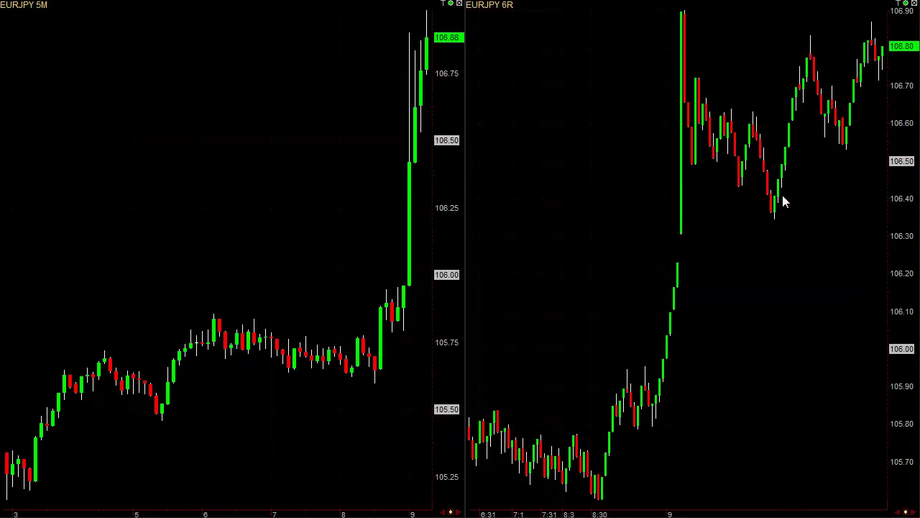
Mark the EURJPY 6R pullback low after the 9:00 spike with two short lines and inspect the bar data at the following peak
drag(764, 188, 784, 194)
drag(745, 220, 789, 220)
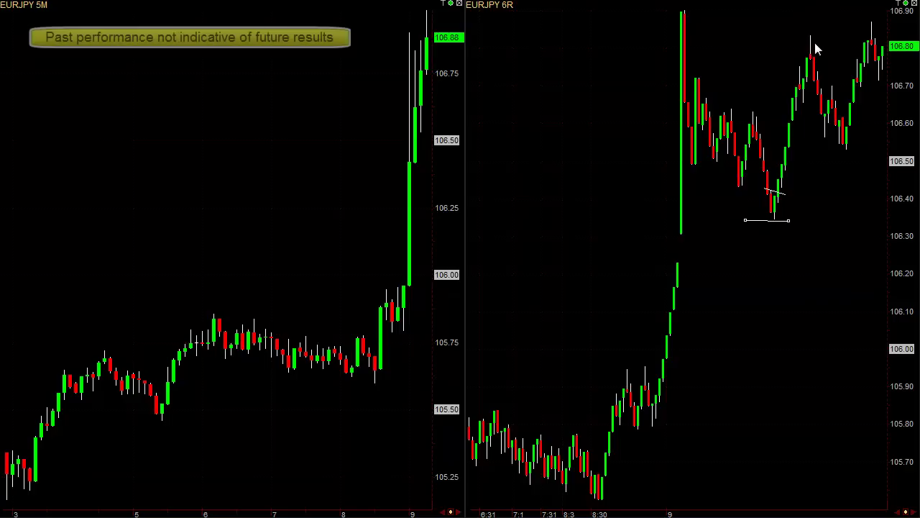
middle_click(815, 83)
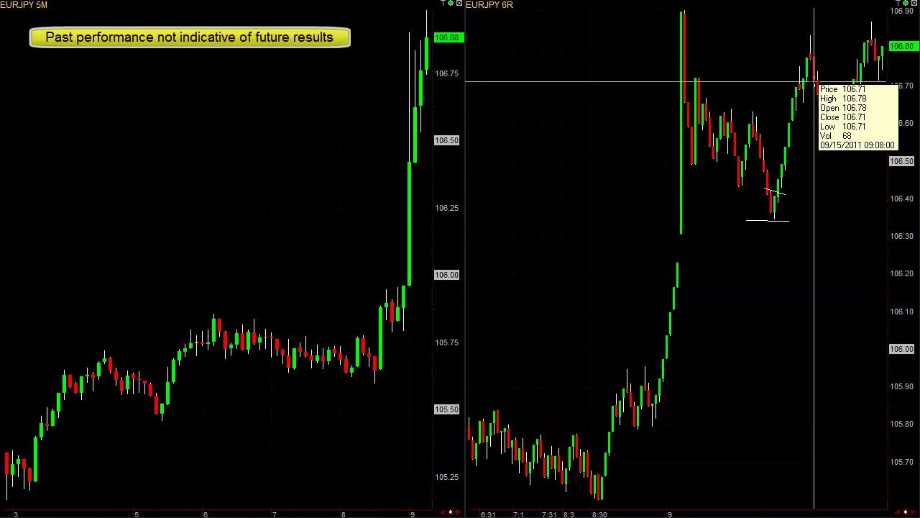
middle_click(790, 129)
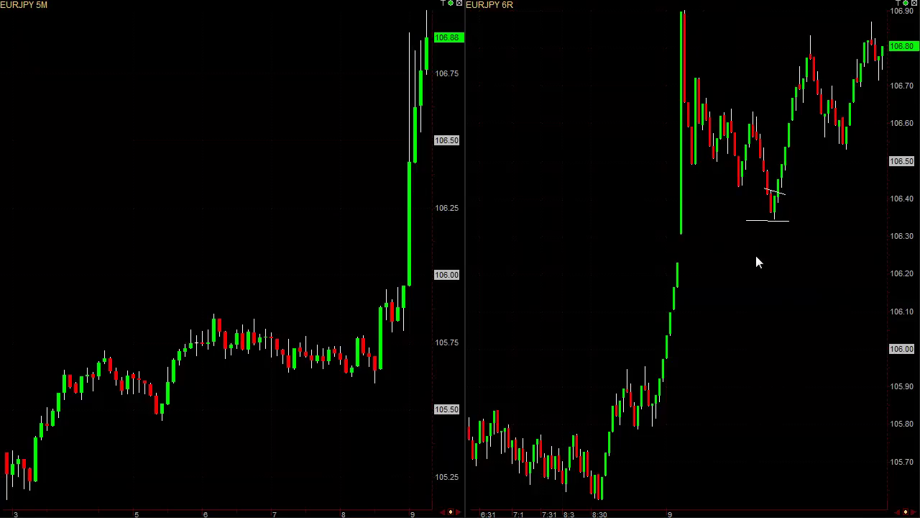
Draw a Fibonacci retracement from the EURJPY 6R pullback low to the following peak, then clear all drawings from that chart
drag(772, 219, 805, 35)
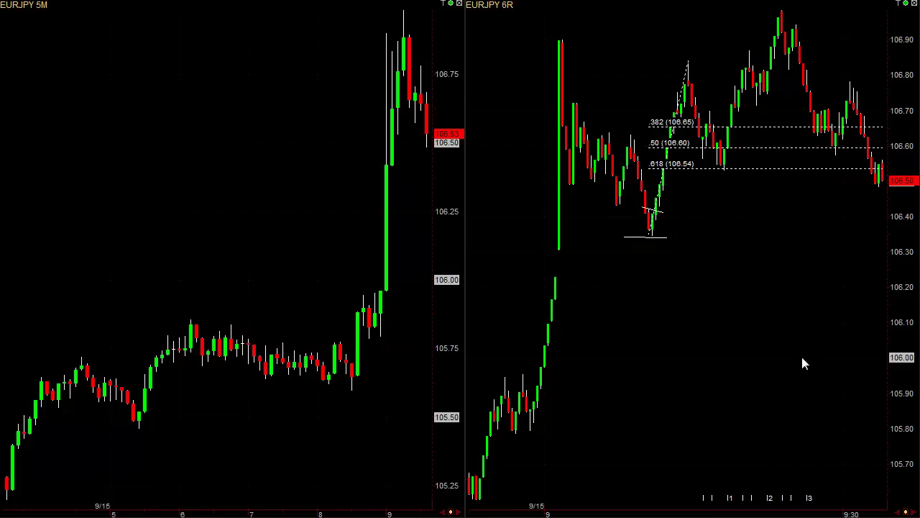
right_click(708, 333)
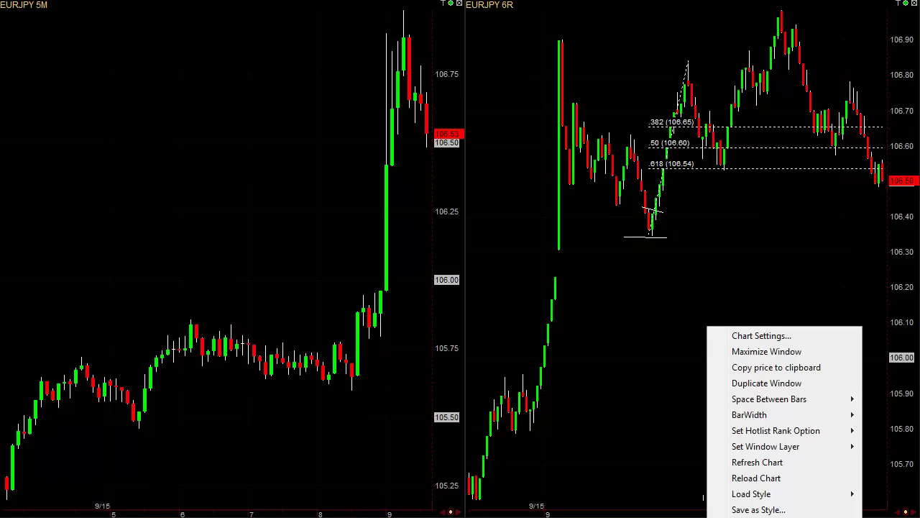
click(755, 478)
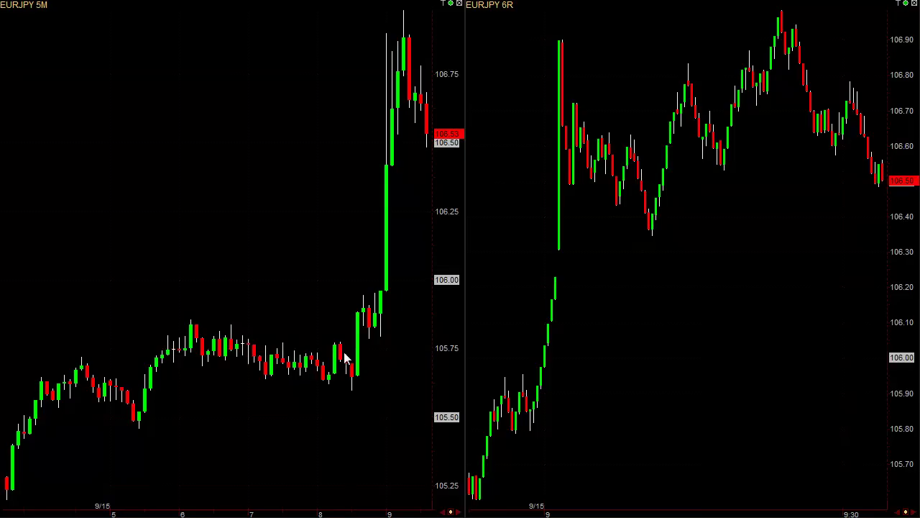
Draw a long ascending line on the EURJPY 6R chart from the pullback low, then mark the 9:30 rebound and its high with lines
mouse_move(648, 237)
mouse_down()
mouse_move(819, 54)
mouse_move(828, 56)
mouse_up()
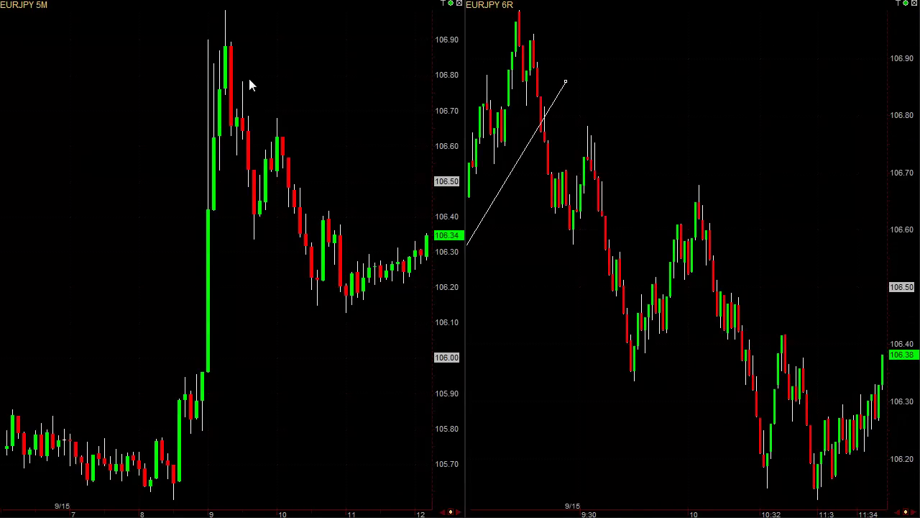
click(249, 186)
click(599, 242)
drag(573, 249, 588, 123)
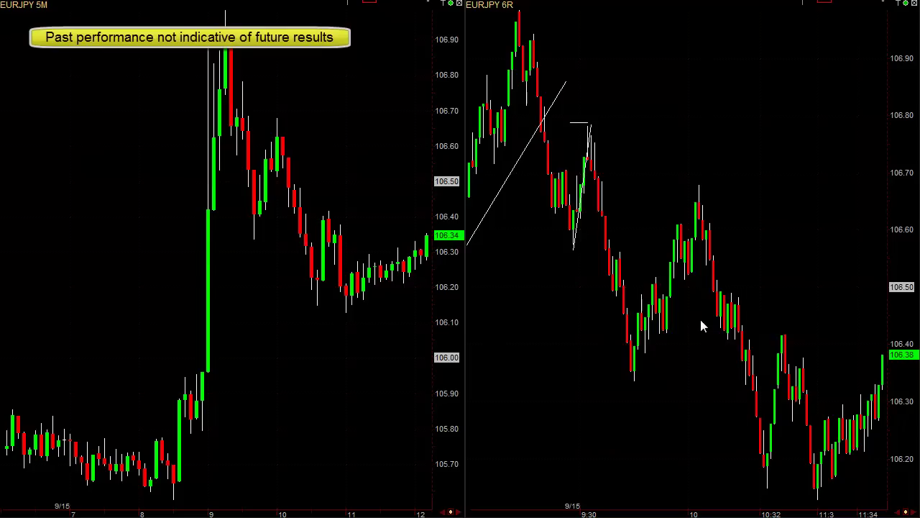
Draw an ascending line along the EURJPY 6R rebound before 10:00 and a short horizontal line just after the 10:00 peak
drag(641, 394, 685, 251)
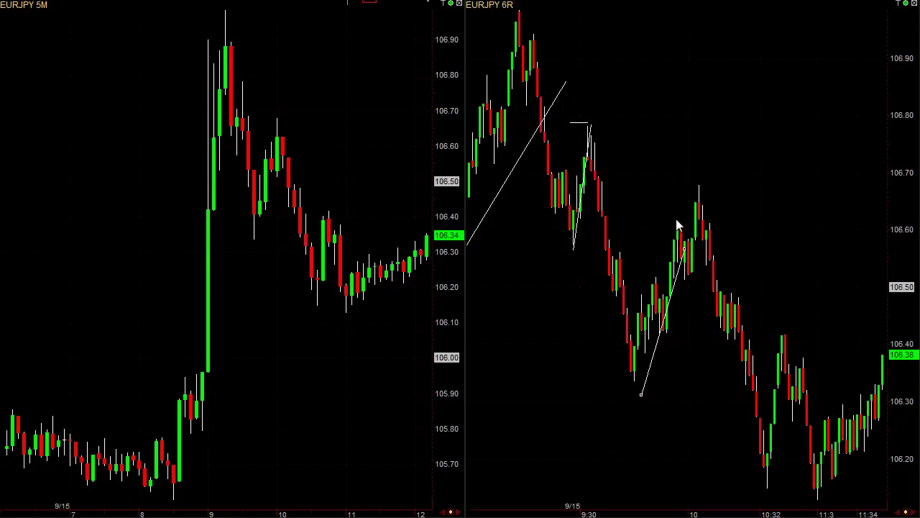
click(701, 213)
drag(702, 264, 725, 265)
Inspect the price and time data of the falling EURJPY 5M bar just before 11:00
click(775, 419)
drag(774, 419, 733, 273)
middle_click(340, 266)
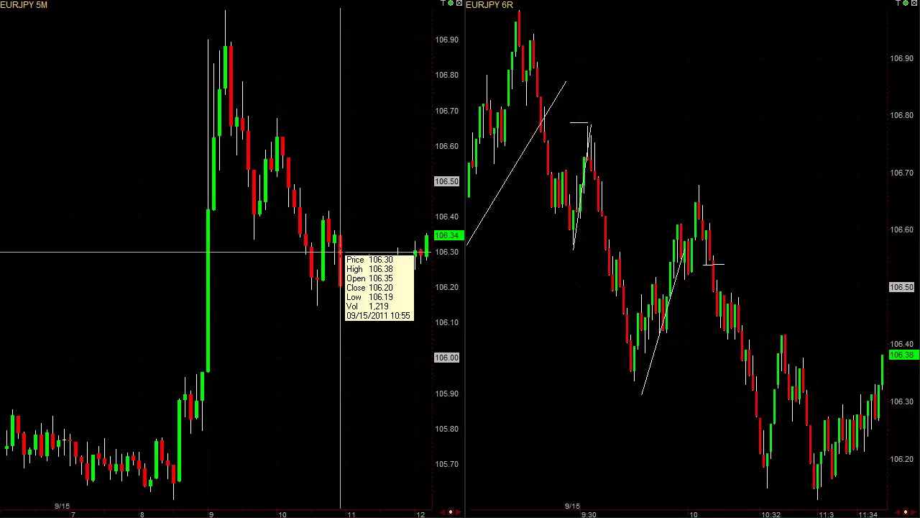
middle_click(340, 266)
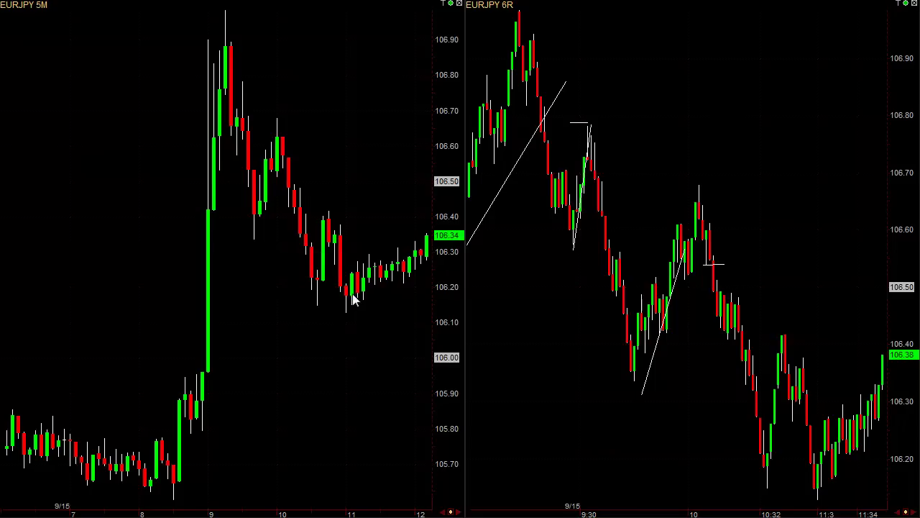